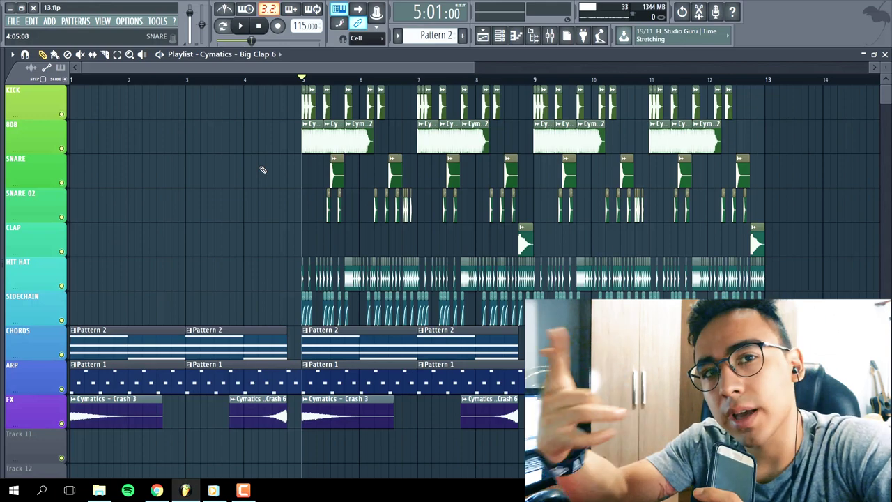
# Step: Open the sample settings of the 808 clip at bar 5 and move the window aside
pyautogui.doubleClick(355, 139)
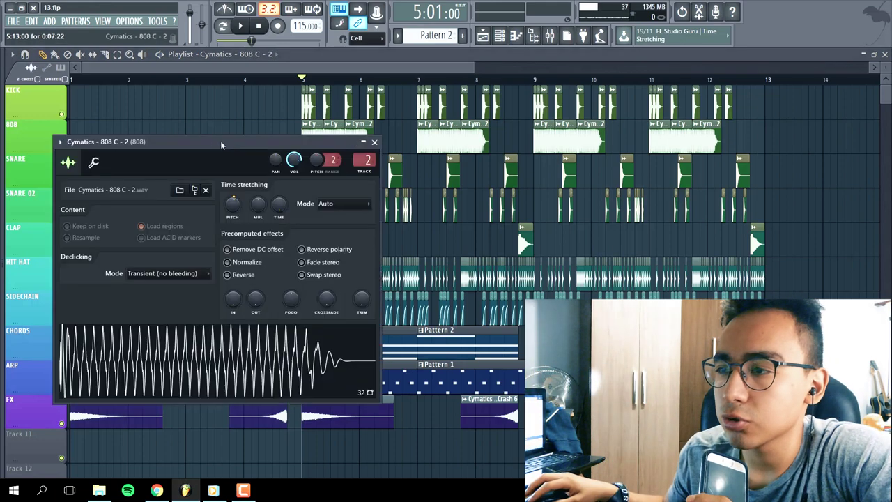
pyautogui.moveTo(221, 145); pyautogui.dragTo(263, 134)
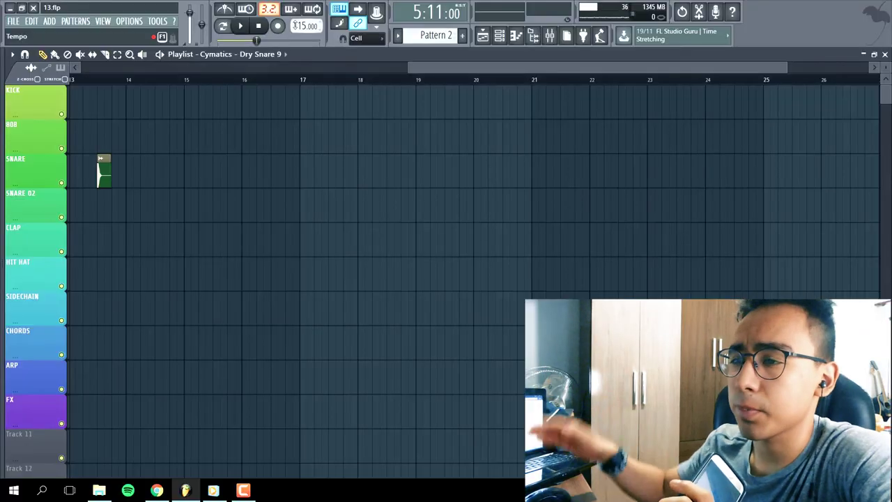
# Step: Add a Dry Snare 9 hit on the third beat of bar 14 on the SNARE track and play from bar 13
pyautogui.click(161, 170)
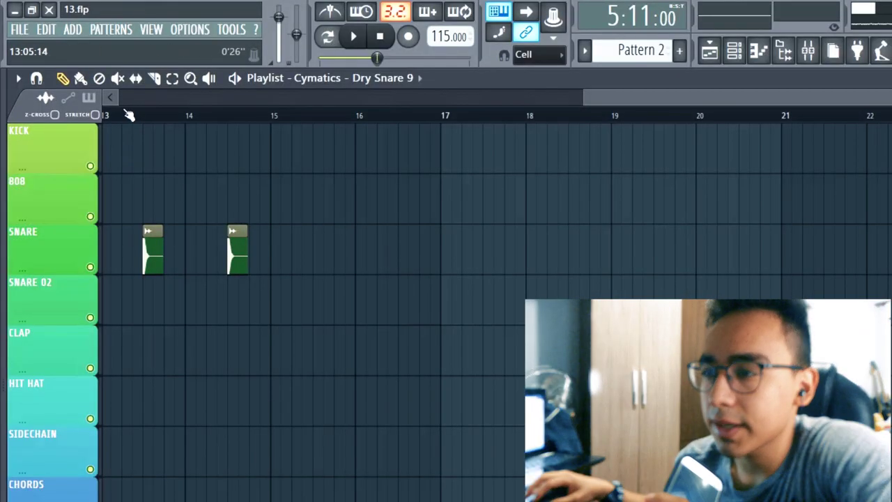
pyautogui.click(119, 117)
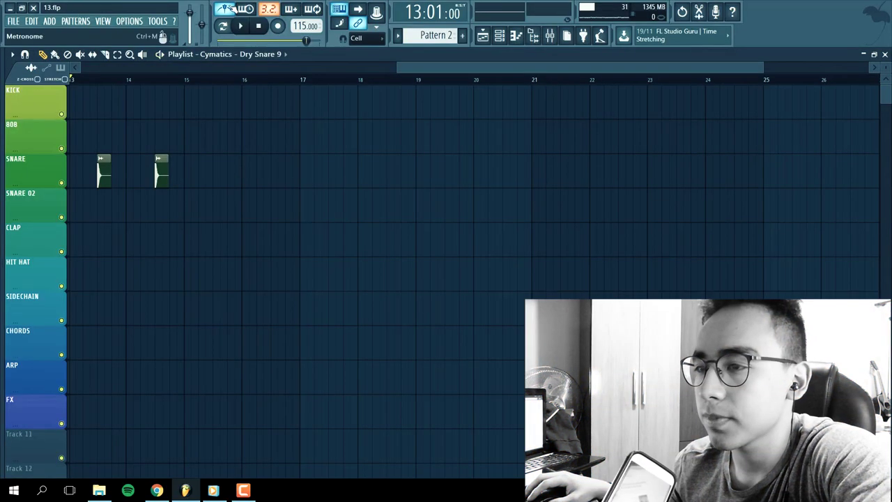
pyautogui.press('space')
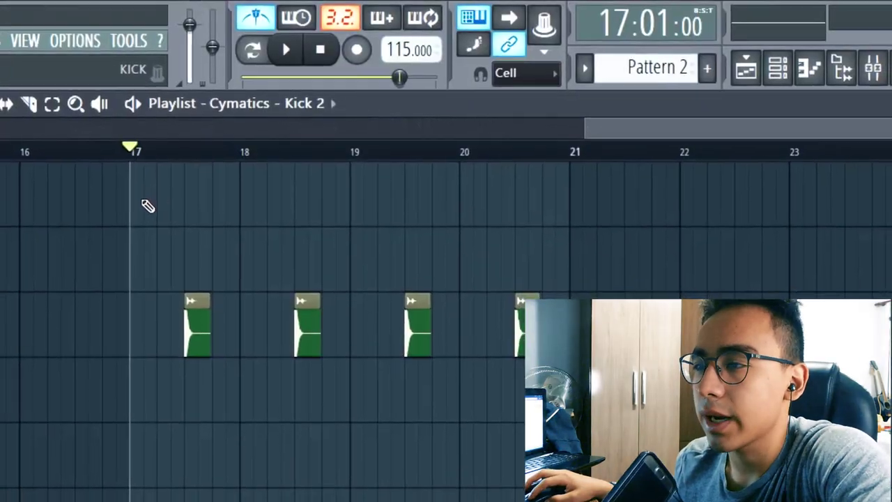
# Step: Place three consecutive Kick 2 clips on the KICK track from the start of bar 17
pyautogui.click(145, 204)
pyautogui.press('space')
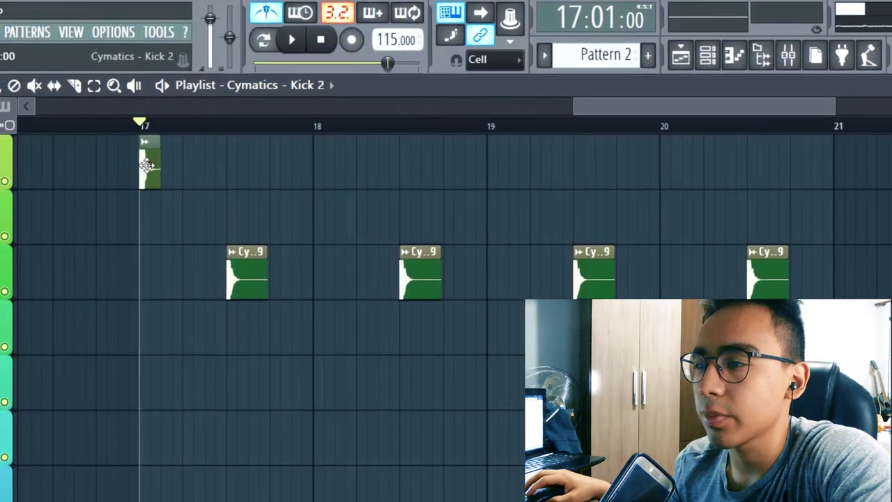
pyautogui.click(178, 166)
pyautogui.click(198, 166)
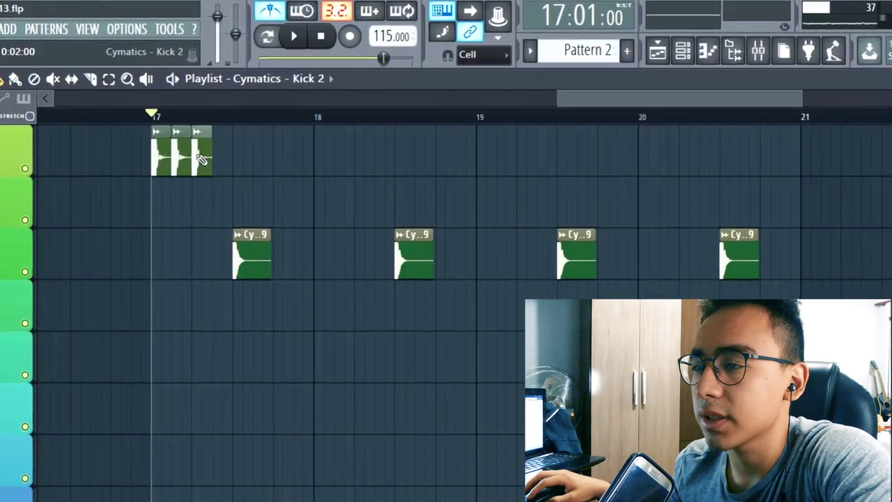
# Step: Delete the second and third kicks in bar 17 and shorten the first kick to one step
pyautogui.keyDown('ctrl'); pyautogui.scroll(3, 268, 174); pyautogui.keyUp('ctrl')
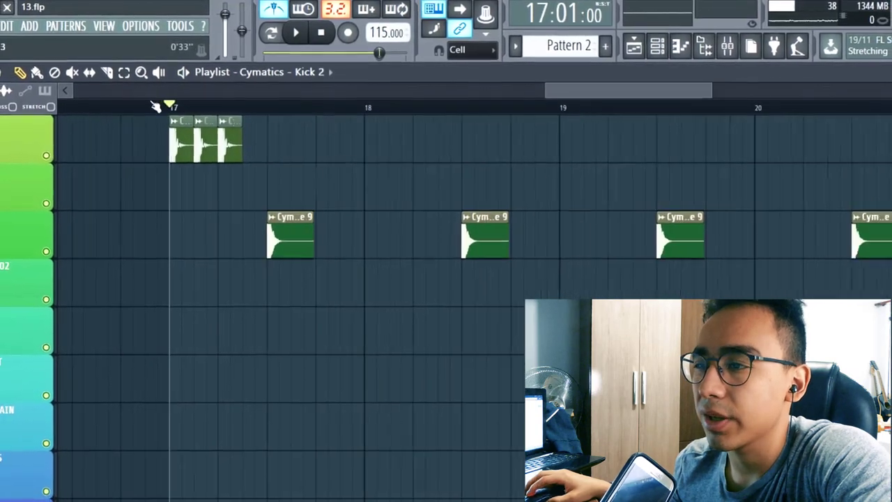
pyautogui.rightClick(241, 143)
pyautogui.rightClick(253, 148)
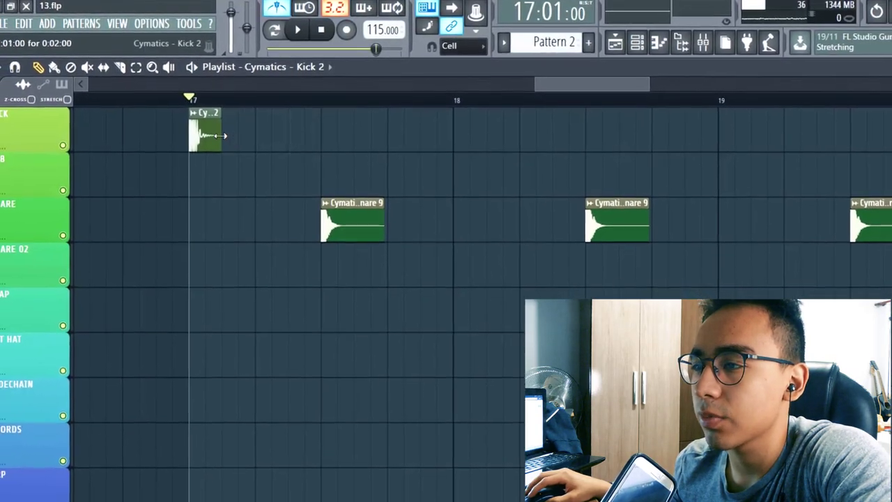
pyautogui.moveTo(219, 137); pyautogui.dragTo(207, 134)
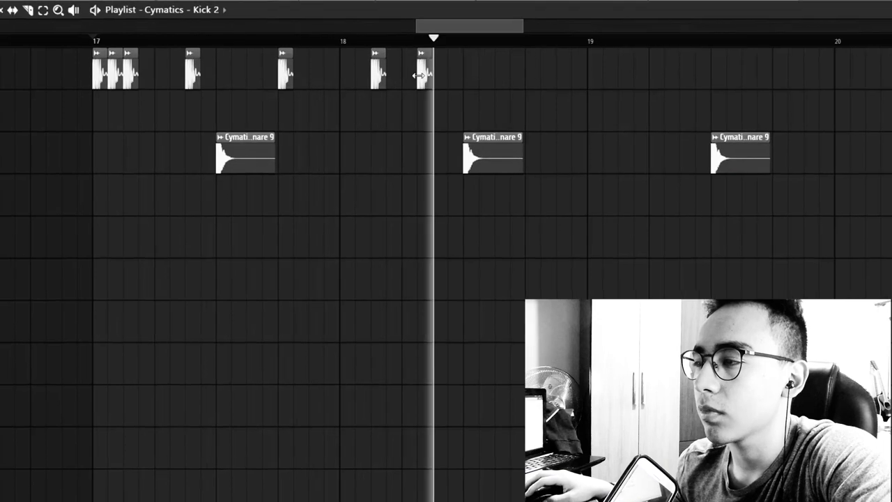
# Step: Add two kicks in the last beat of bar 18 and one on the second step of bar 19
pyautogui.click(528, 73)
pyautogui.click(557, 74)
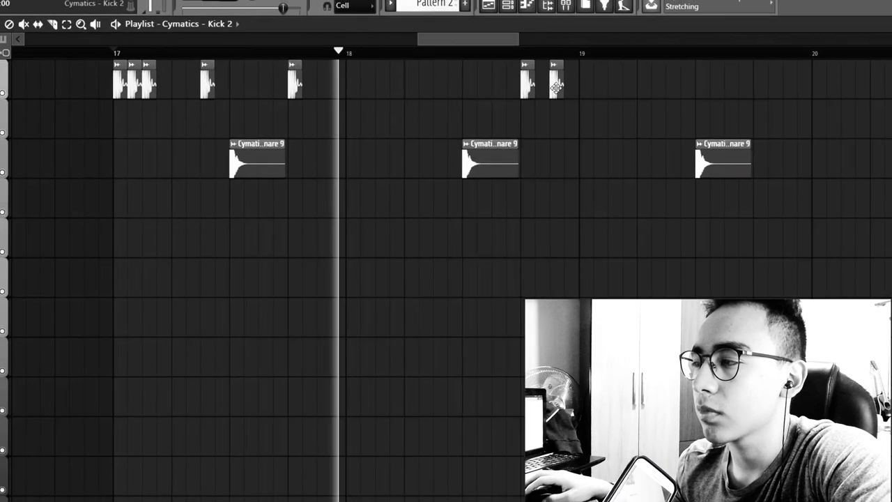
pyautogui.click(617, 76)
pyautogui.moveTo(610, 87); pyautogui.dragTo(594, 87)
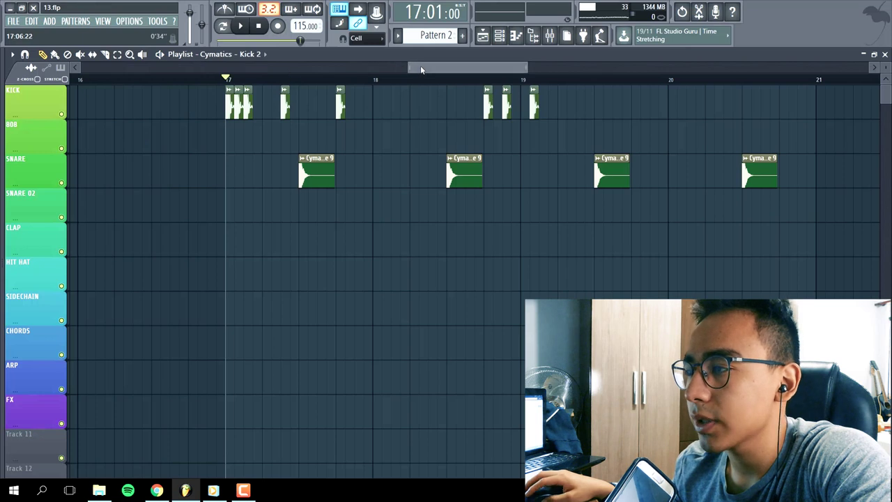
# Step: Add a Dry Snare 30 hit early in bar 18 on the SNARE 02 track and shift it to the third step
pyautogui.moveTo(420, 69); pyautogui.dragTo(314, 69)
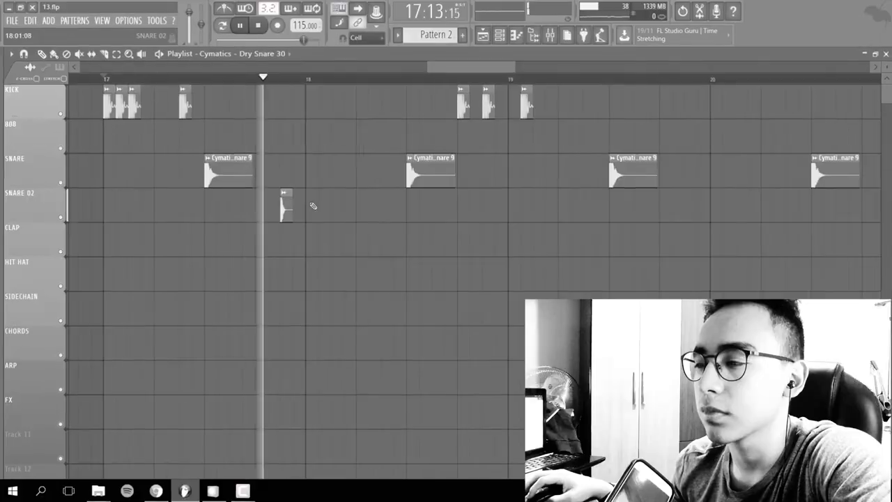
pyautogui.click(325, 206)
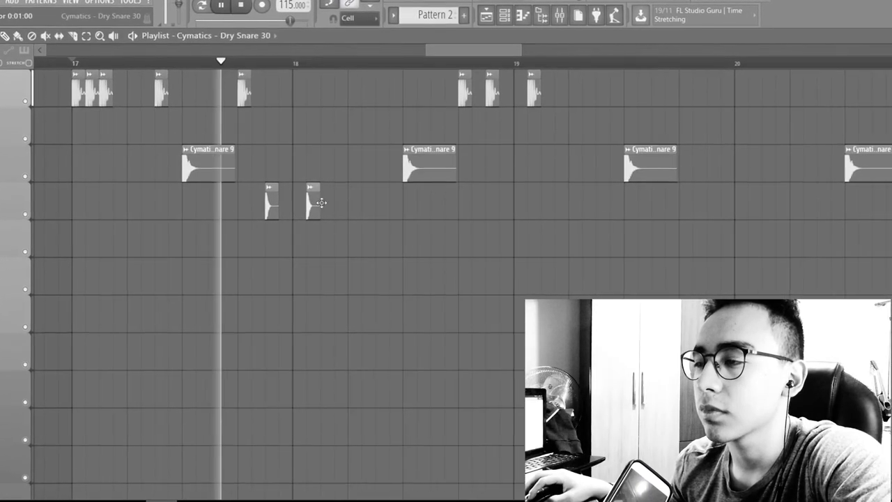
pyautogui.moveTo(322, 203); pyautogui.dragTo(337, 204)
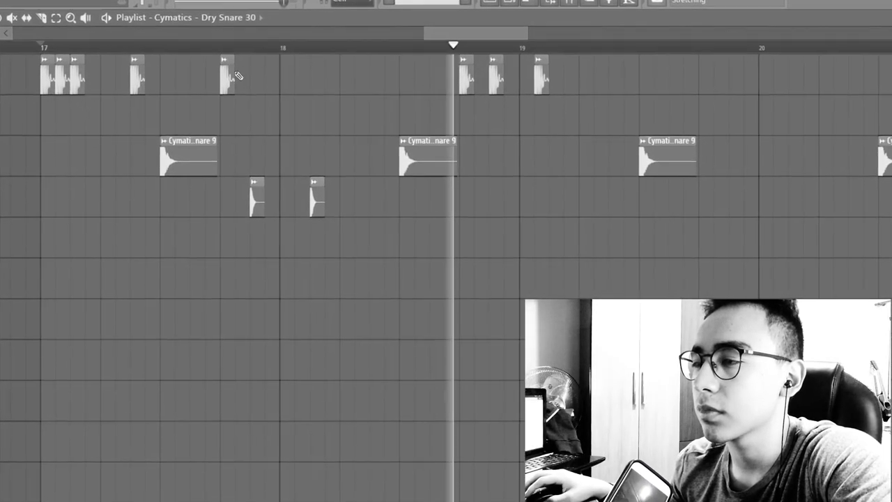
# Step: Move the second late kick in bar 18 directly behind the first and add a kick on that bar's second beat
pyautogui.moveTo(496, 76); pyautogui.dragTo(480, 76)
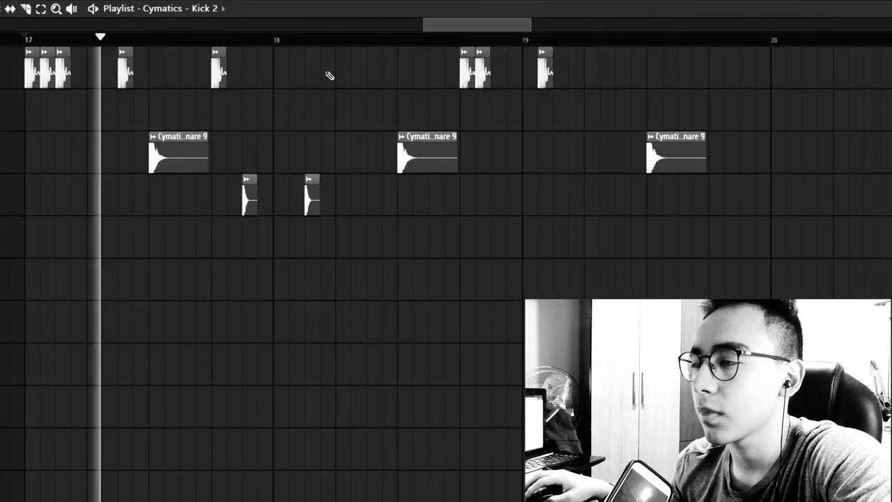
pyautogui.click(334, 73)
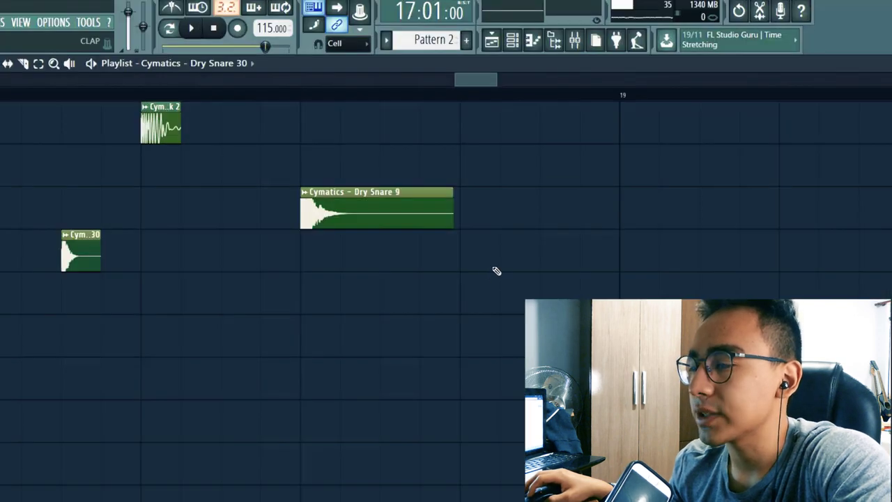
# Step: Set the snap to 1/4 step and place a Dry Snare 30 roll hit in the last beat of bar 18 on SNARE 02
pyautogui.click(337, 46)
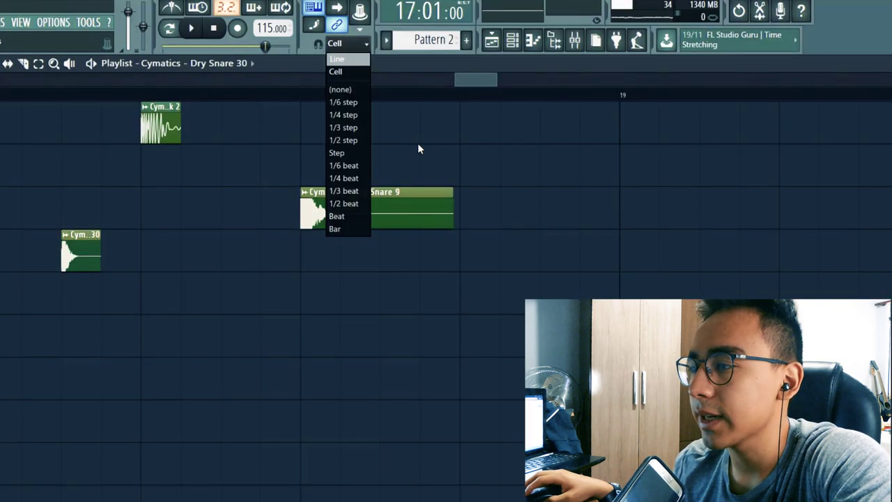
pyautogui.click(355, 117)
pyautogui.click(498, 241)
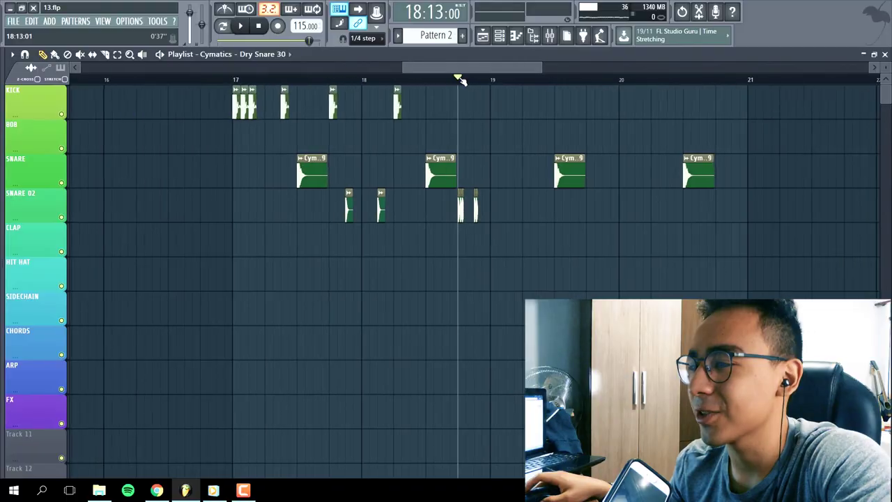
# Step: Delete the snare hits in bars 19 and 20 and set the snap back to Cell
pyautogui.rightClick(694, 171)
pyautogui.click(362, 39)
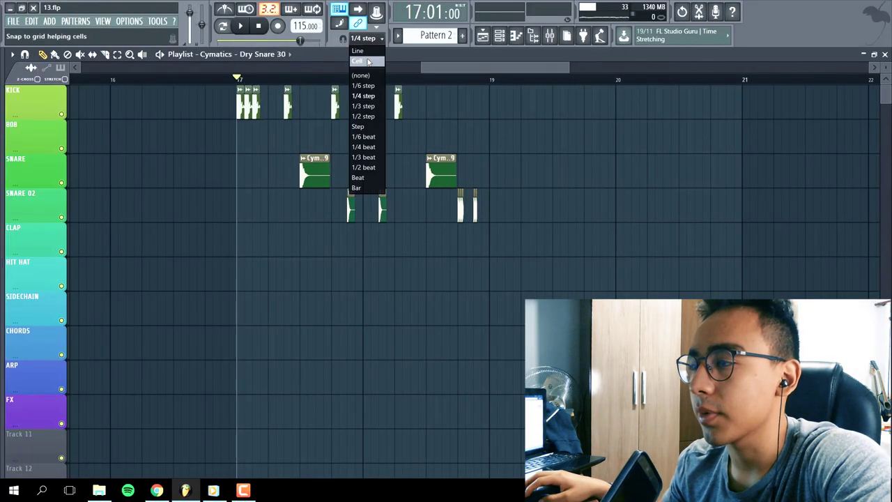
pyautogui.click(362, 61)
# Step: Select all kick and snare clips in bars 17 and 18 and duplicate them into bars 19 and 20
pyautogui.hotkey('ctrl', 'a')
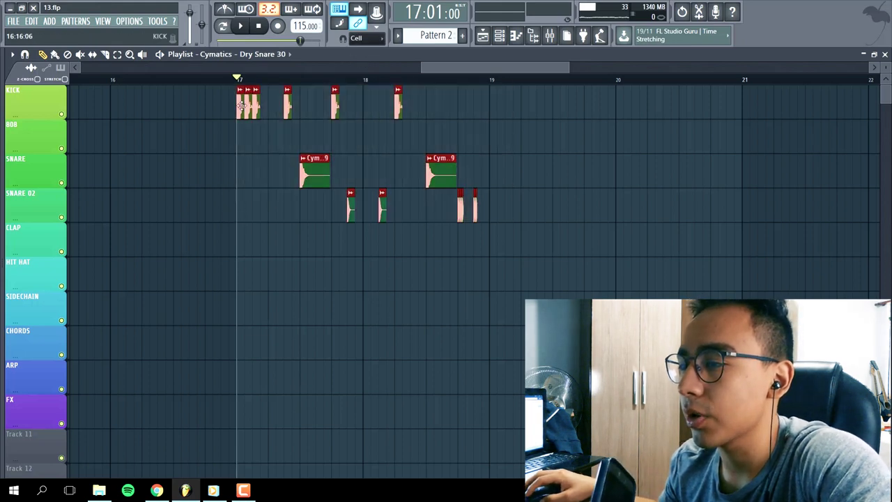
pyautogui.hotkey('ctrl', 'b')
pyautogui.scroll(-2, 419, 85)
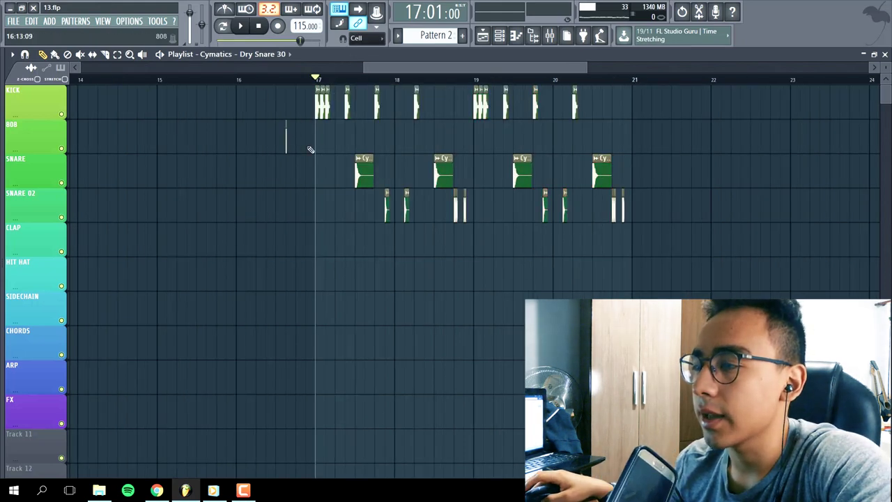
# Step: Place a Hihat 8 clip on every step of bar 17 on the CLAP track
pyautogui.scroll(3, 310, 149)
pyautogui.moveTo(310, 149); pyautogui.dragTo(344, 239)
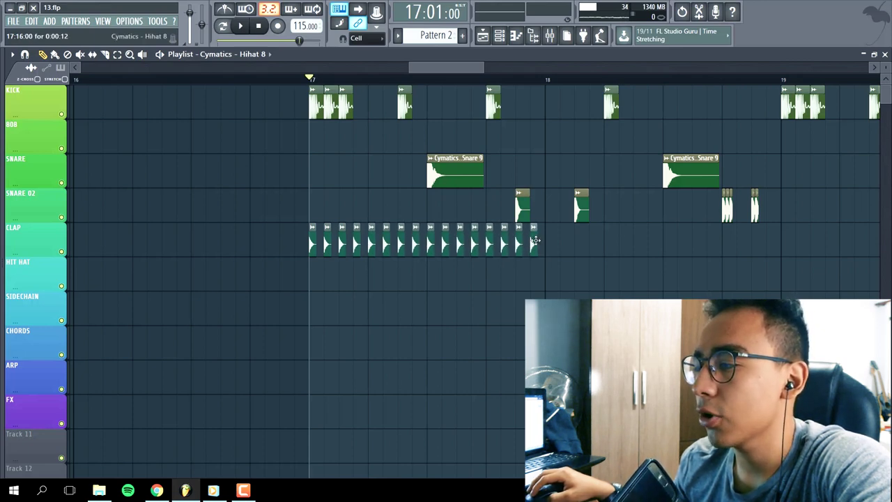
# Step: Set the snap to 1/4 step, select the hi-hats late in the second beat of bar 17, and toggle playback
pyautogui.scroll(2, 526, 84)
pyautogui.click(364, 37)
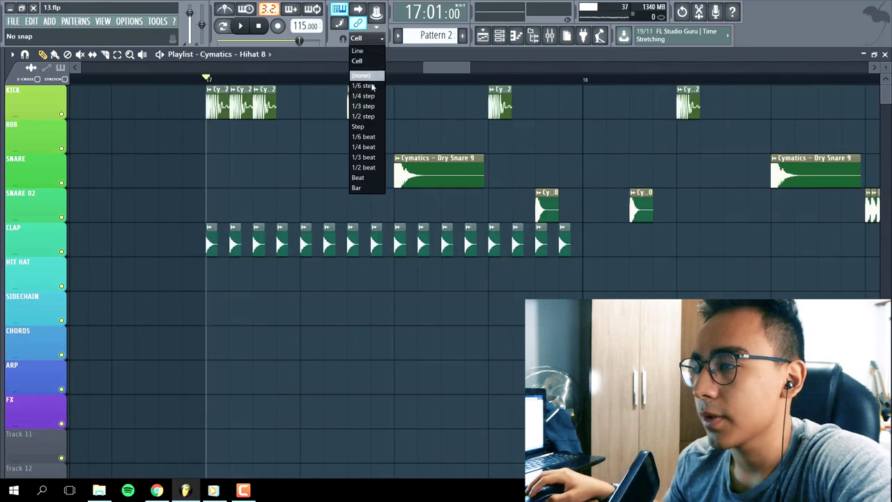
pyautogui.click(369, 96)
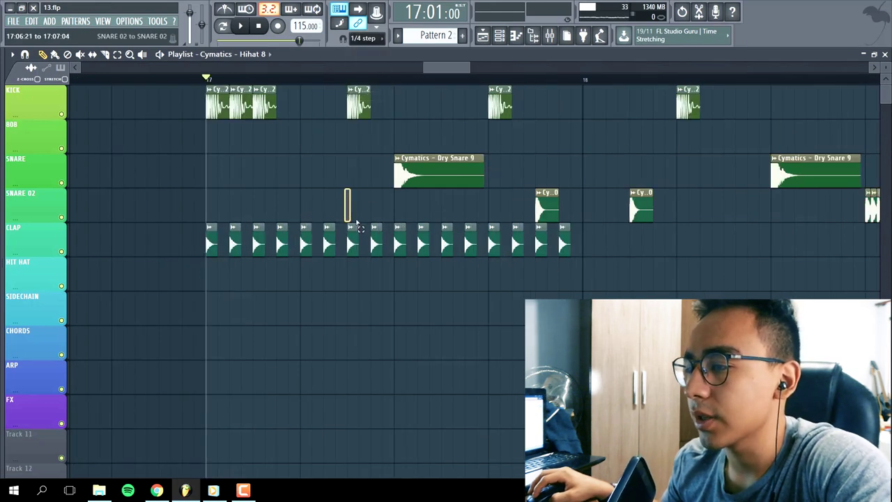
pyautogui.moveTo(357, 224)
pyautogui.mouseDown()
pyautogui.moveTo(376, 242)
pyautogui.moveTo(397, 237)
pyautogui.mouseUp()
pyautogui.press('space')
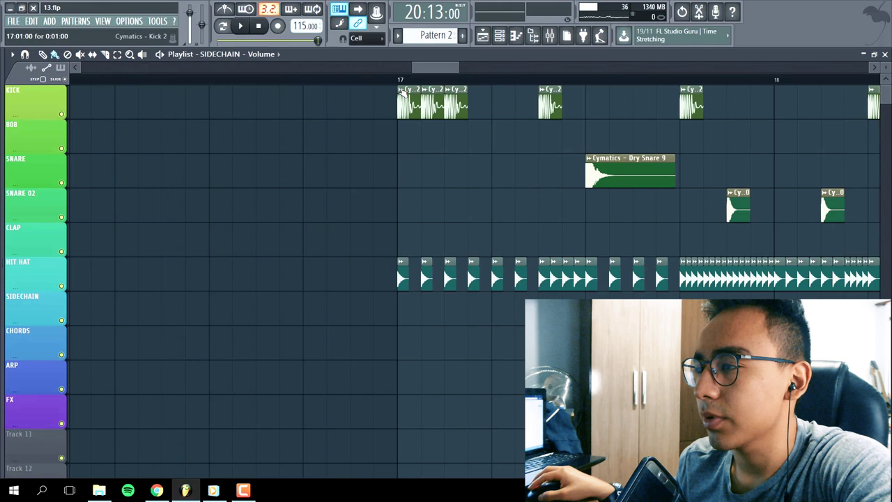
# Step: Place a SIDECHAIN - Volume automation clip at bar 17 on the SIDECHAIN track and select the sidechain clips across bars 17 and 18
pyautogui.scroll(-3, 402, 95)
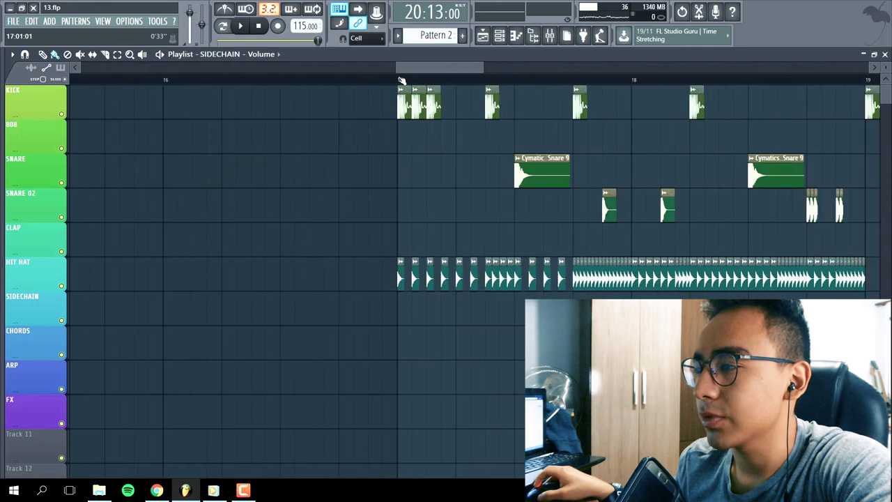
pyautogui.click(406, 296)
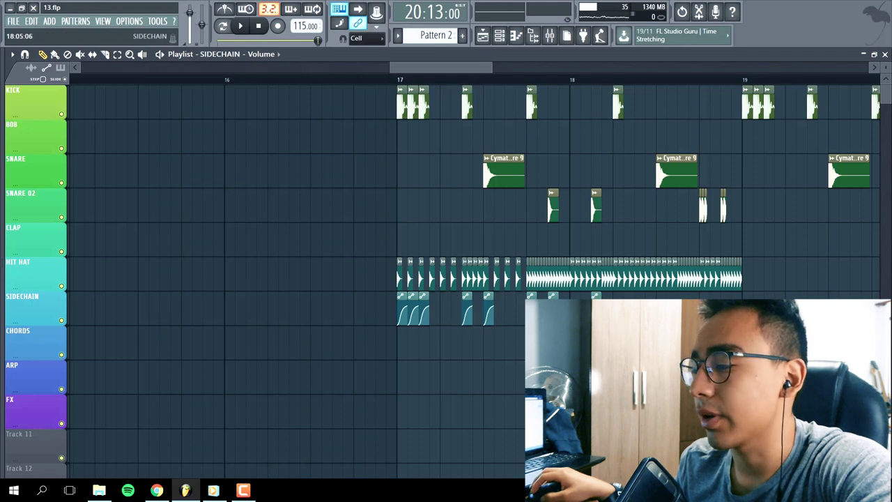
pyautogui.moveTo(766, 307); pyautogui.dragTo(384, 322)
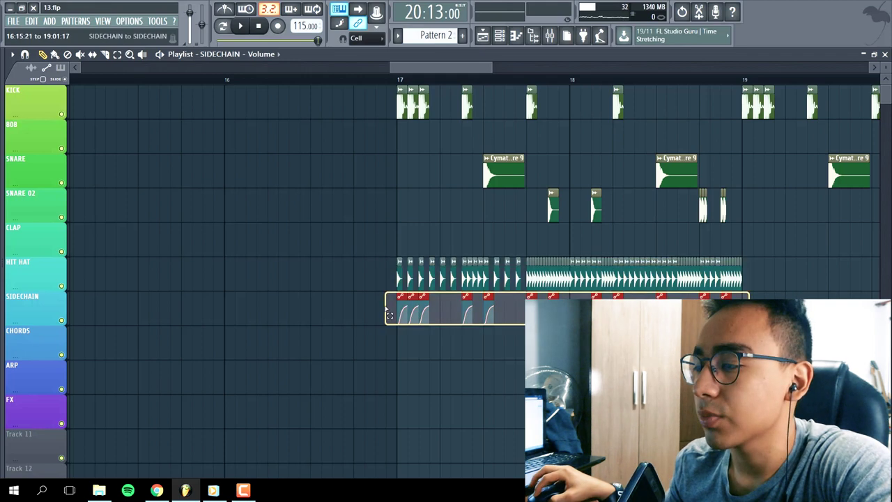
# Step: Compare the finished arrangement in bars 1 to 13 with the new drum pattern starting at bar 17
pyautogui.scroll(2, 440, 169)
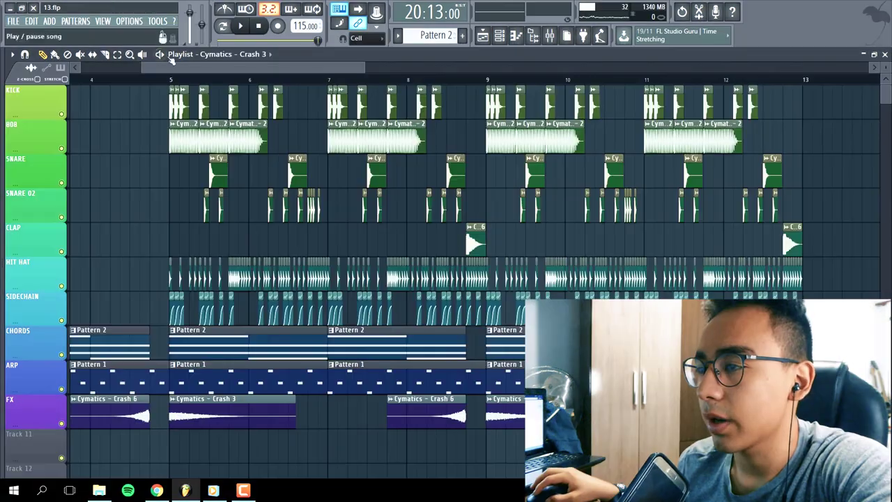
pyautogui.scroll(4, 236, 70)
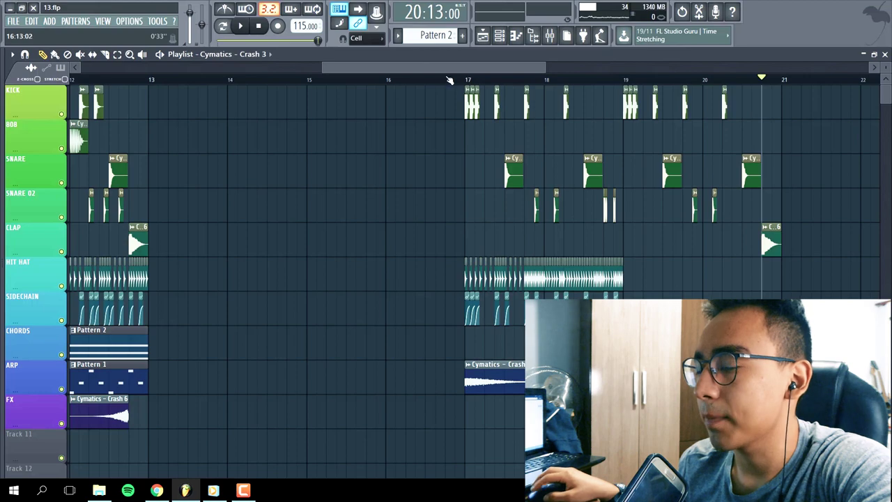
pyautogui.scroll(-4, 449, 80)
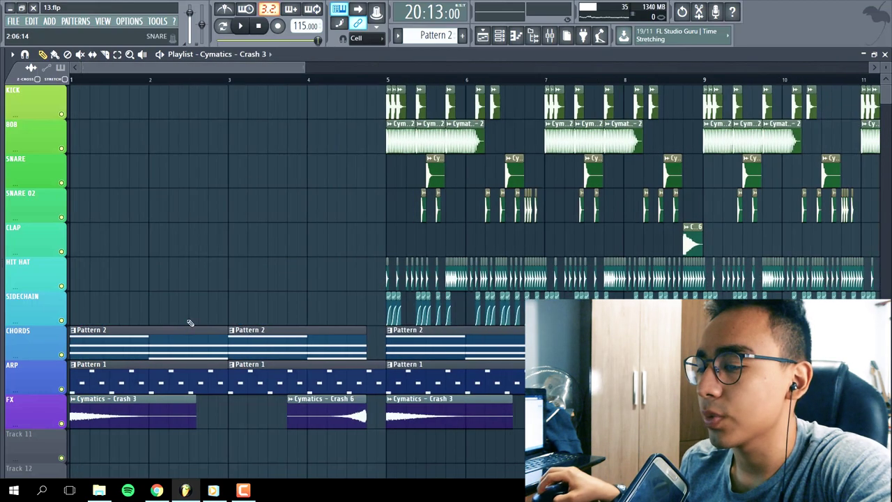
pyautogui.scroll(4, 116, 148)
pyautogui.scroll(-6, 368, 90)
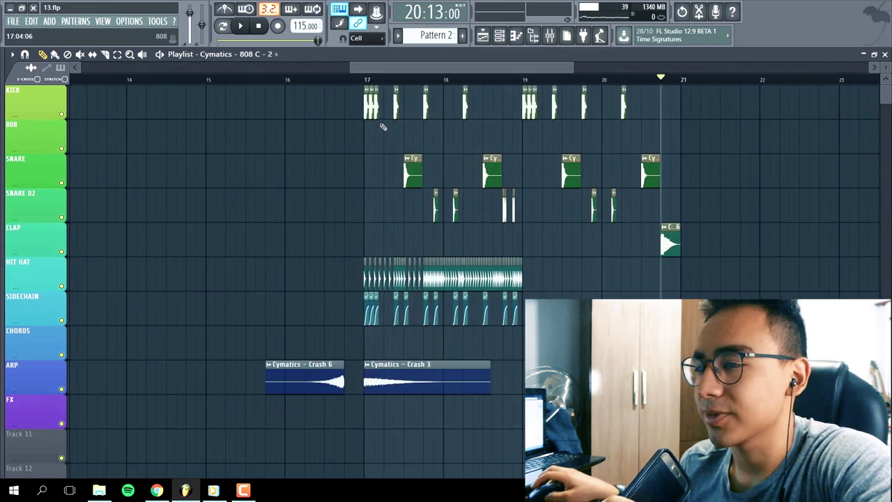
pyautogui.scroll(1, 404, 54)
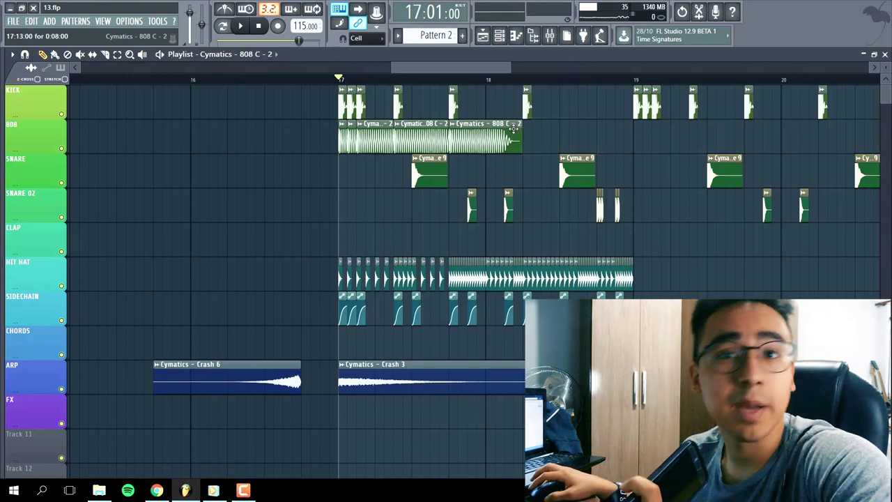
pyautogui.scroll(-3, 514, 127)
pyautogui.scroll(3, 391, 105)
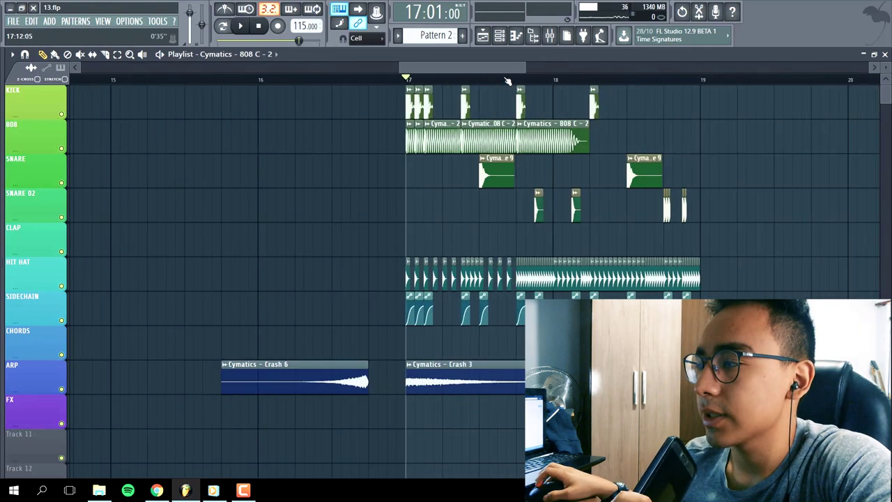
# Step: Return to the start of the arrangement and inspect the routing of the CHORDS and LEAD 01 tracks in the mixer
pyautogui.click(361, 74)
pyautogui.moveTo(360, 75); pyautogui.dragTo(116, 77)
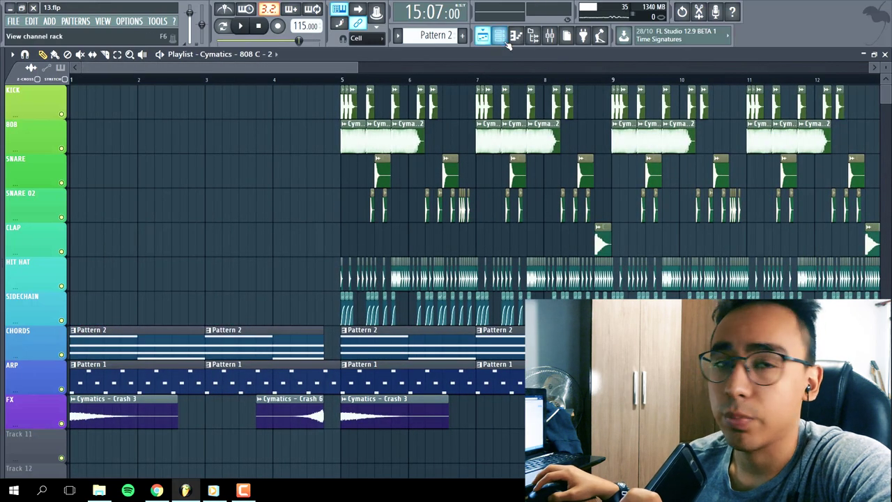
pyautogui.click(550, 36)
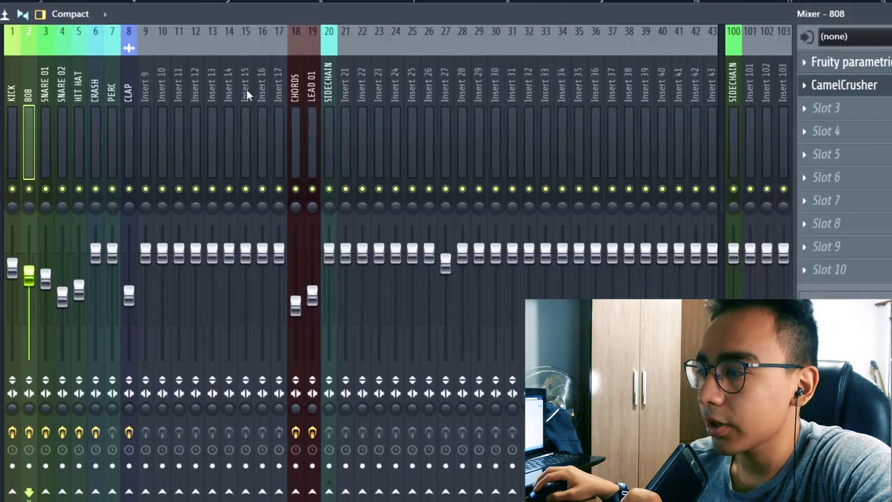
pyautogui.click(294, 95)
pyautogui.click(311, 94)
pyautogui.click(296, 94)
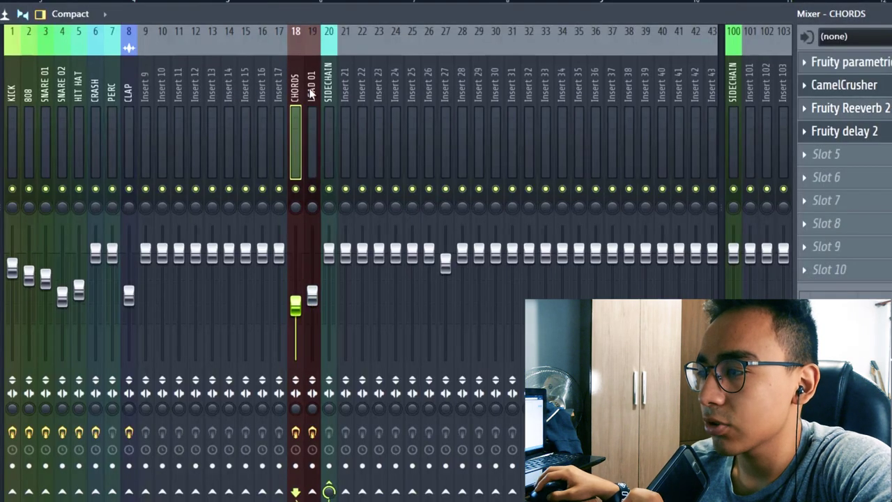
pyautogui.click(311, 94)
pyautogui.click(299, 94)
# Step: Choose the unused mixer track Insert 29 and rename it LOL
pyautogui.click(344, 82)
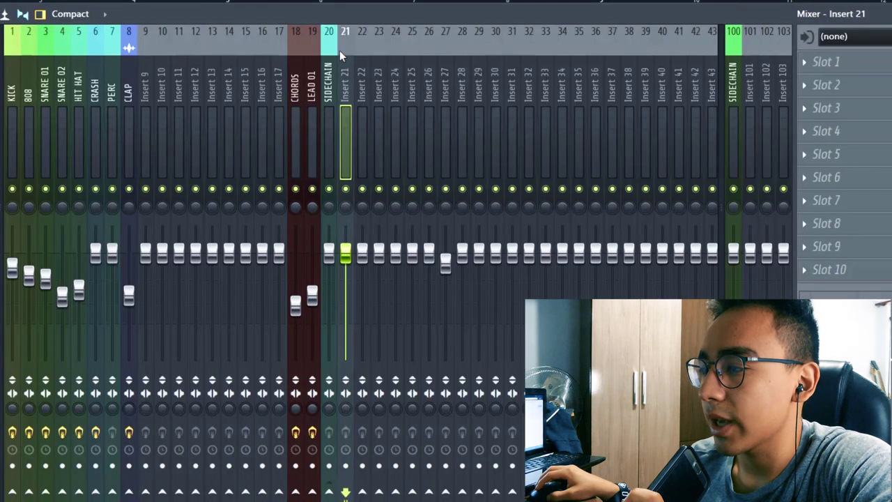
pyautogui.click(443, 90)
pyautogui.click(494, 77)
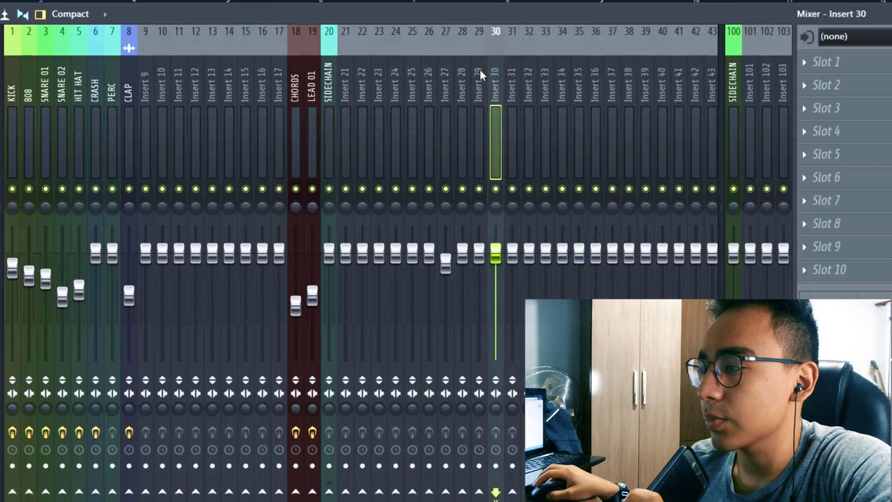
pyautogui.click(462, 73)
pyautogui.click(478, 78)
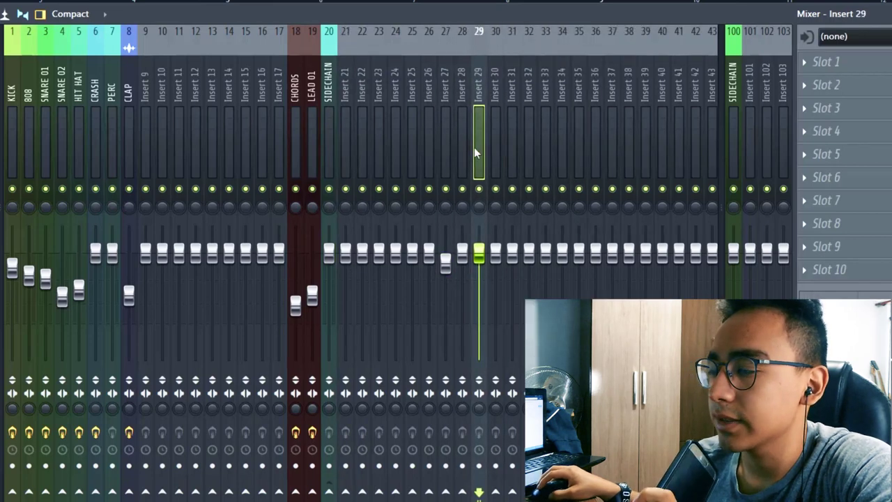
pyautogui.rightClick(482, 79)
pyautogui.click(514, 46)
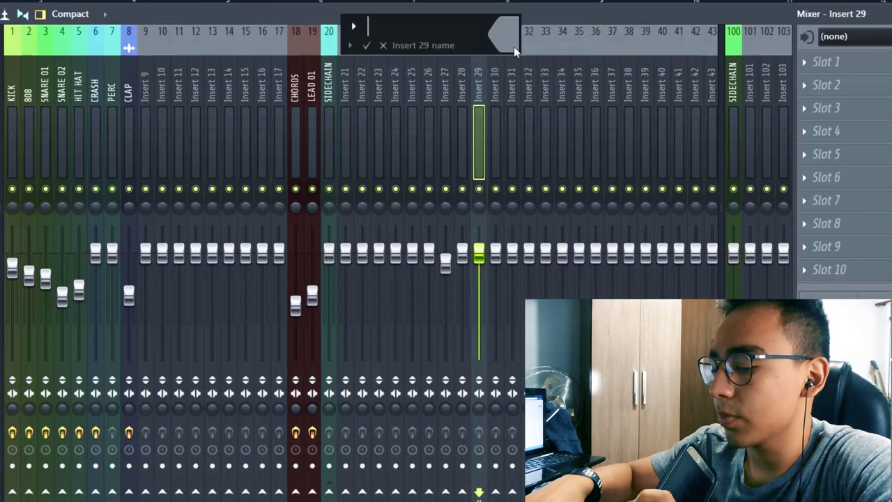
pyautogui.write('LOL')
pyautogui.press('Return')
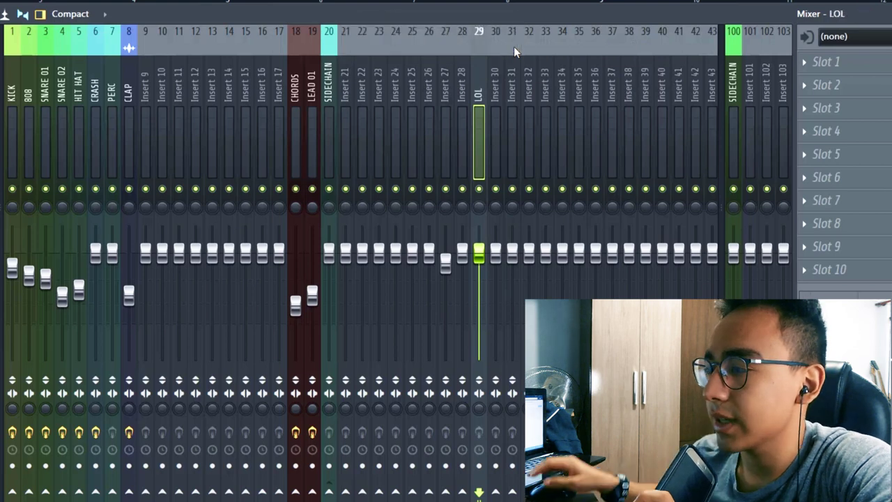
# Step: Select the CHORDS mixer track and examine the options for routing it to the LOL track
pyautogui.click(294, 89)
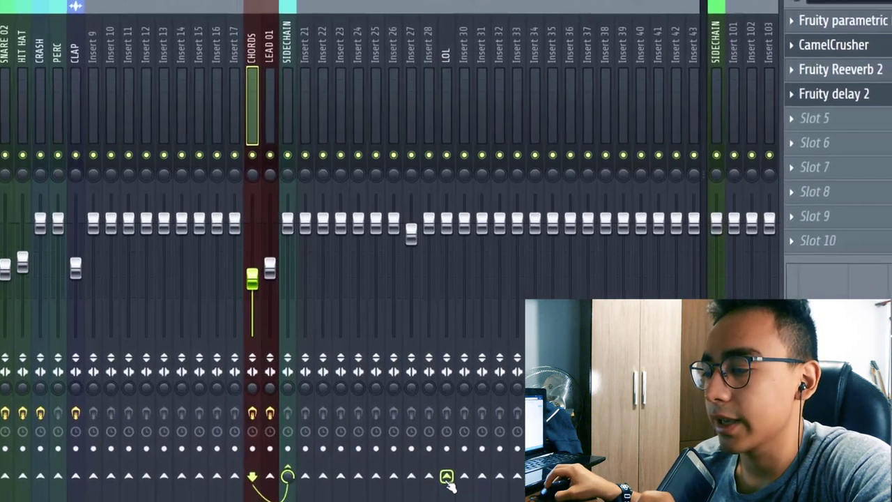
pyautogui.rightClick(478, 493)
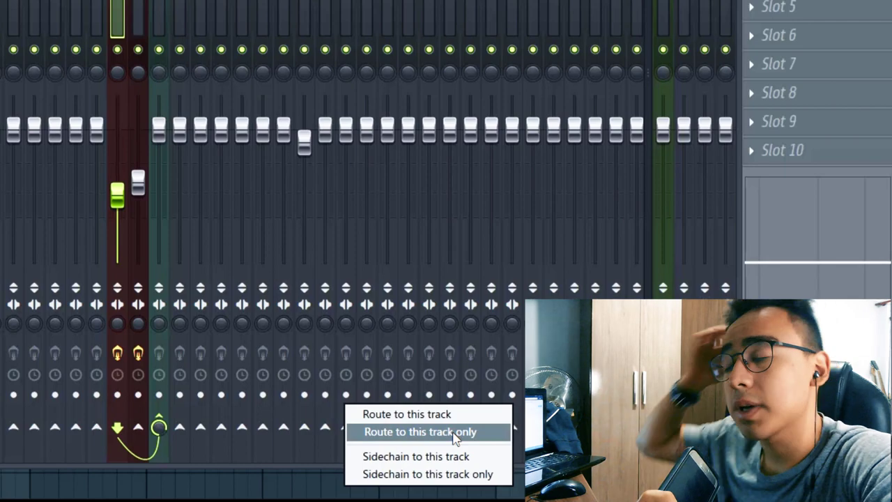
pyautogui.click(215, 208)
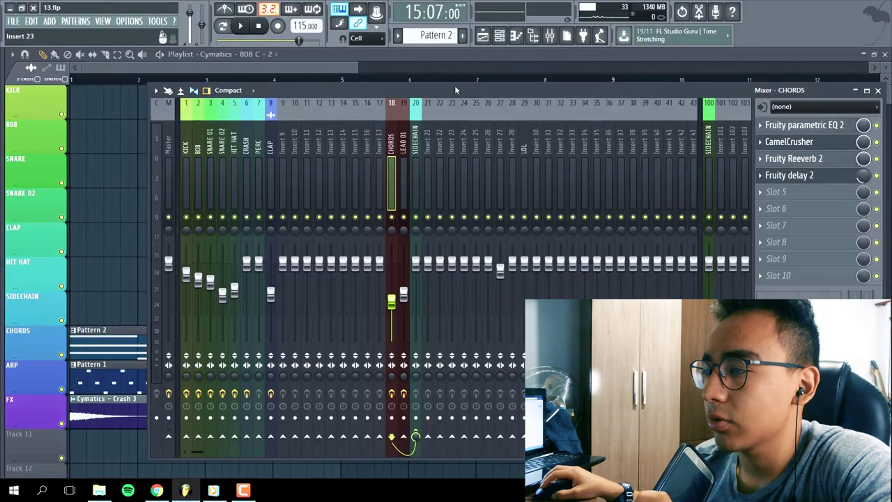
# Step: Create a volume automation clip for the SIDECHAIN mixer track and shape it into a curve that rises from zero and flattens out
pyautogui.moveTo(321, 66); pyautogui.dragTo(164, 70)
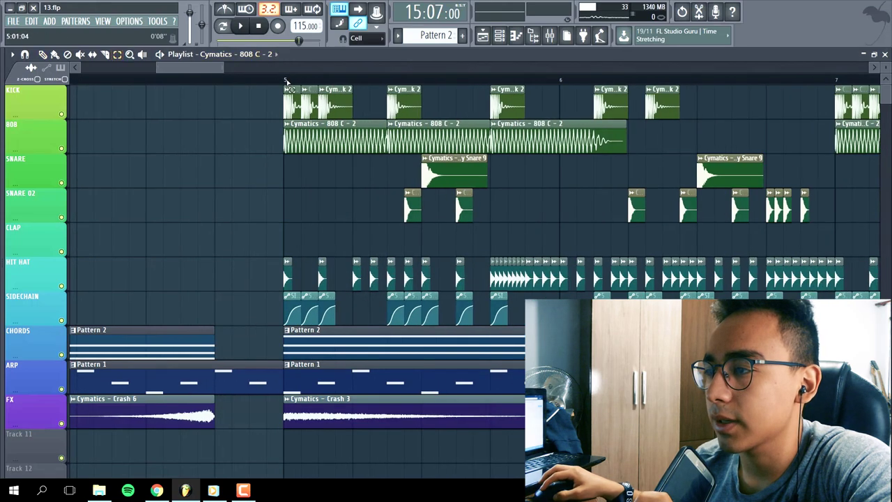
pyautogui.click(285, 81)
pyautogui.click(532, 35)
pyautogui.rightClick(333, 293)
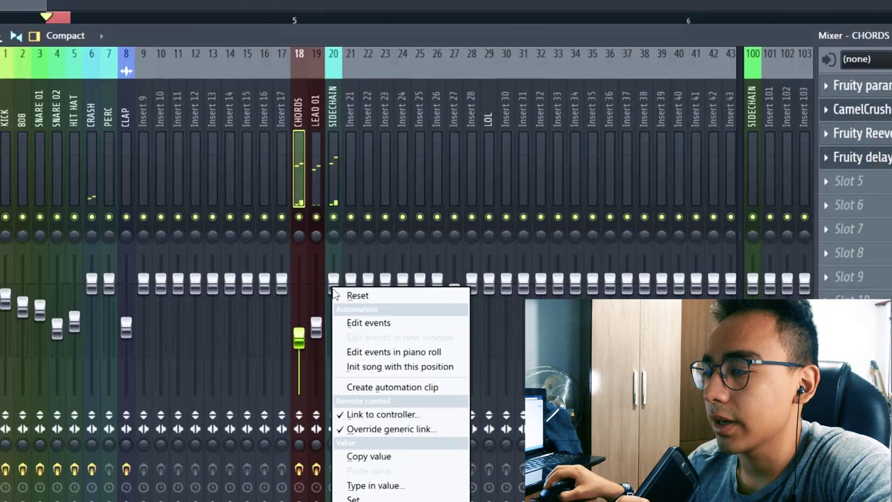
pyautogui.click(364, 386)
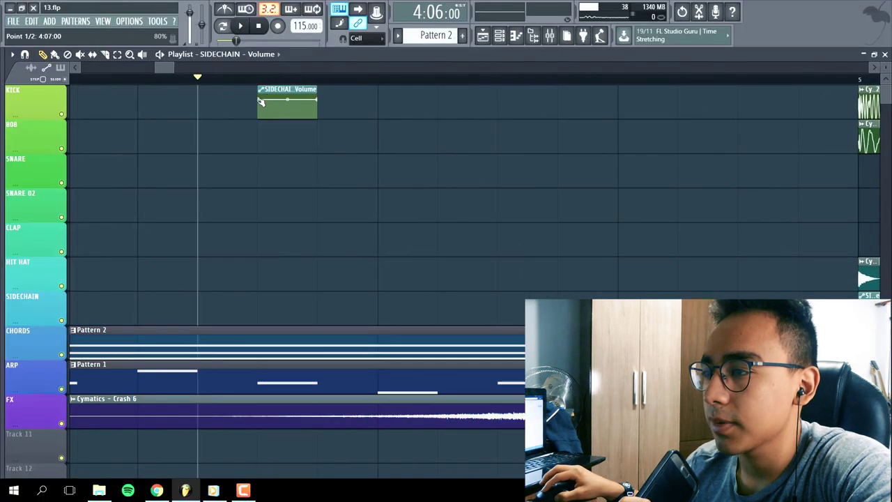
pyautogui.moveTo(261, 103); pyautogui.dragTo(253, 171)
pyautogui.moveTo(287, 108); pyautogui.dragTo(287, 118)
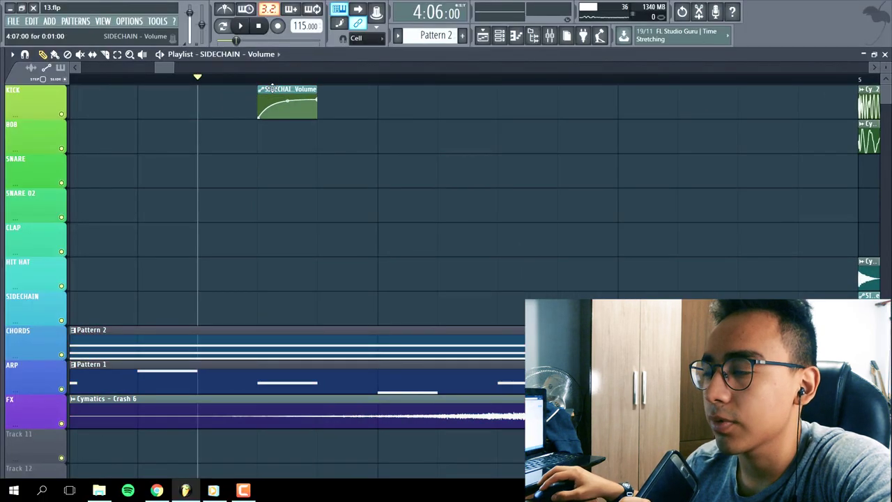
# Step: Play back the whole arrangement with its sidechain clips and stop playback
pyautogui.scroll(-6, 262, 62)
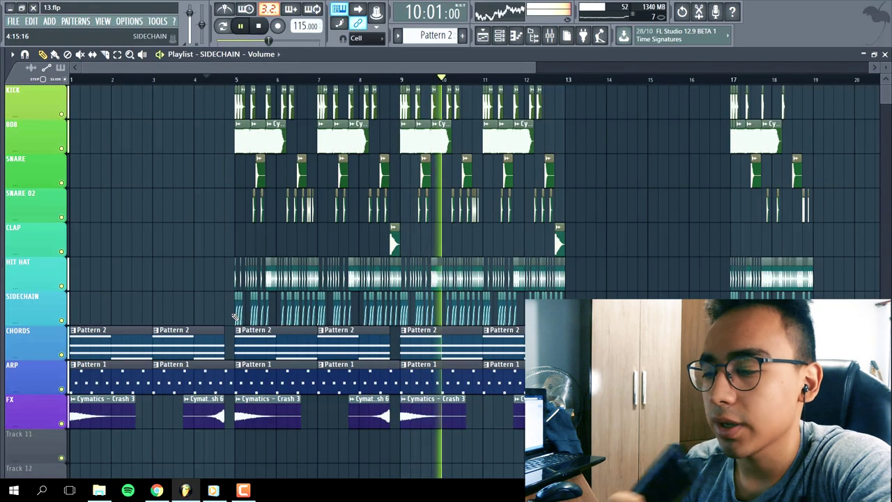
pyautogui.press('space')
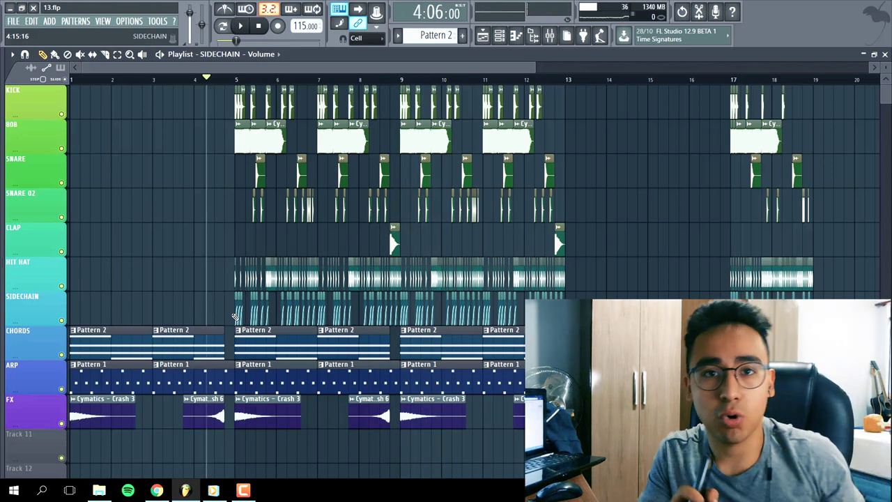